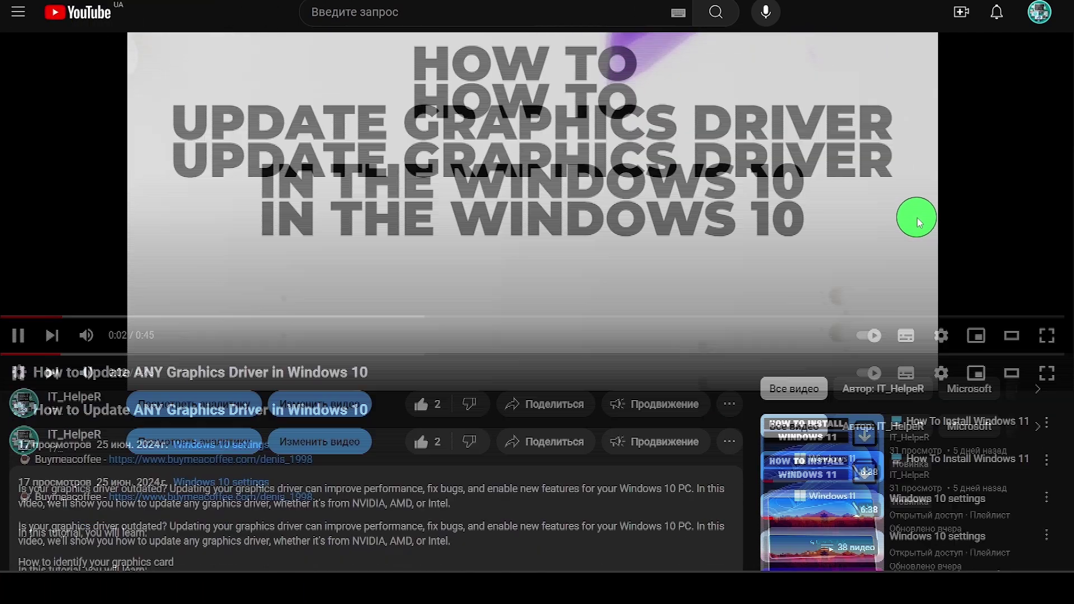
- Raise the Buy Me a Coffee quantity from 3 to 5 coffees so it shows Support $25
scroll(895, 224, down, 3)
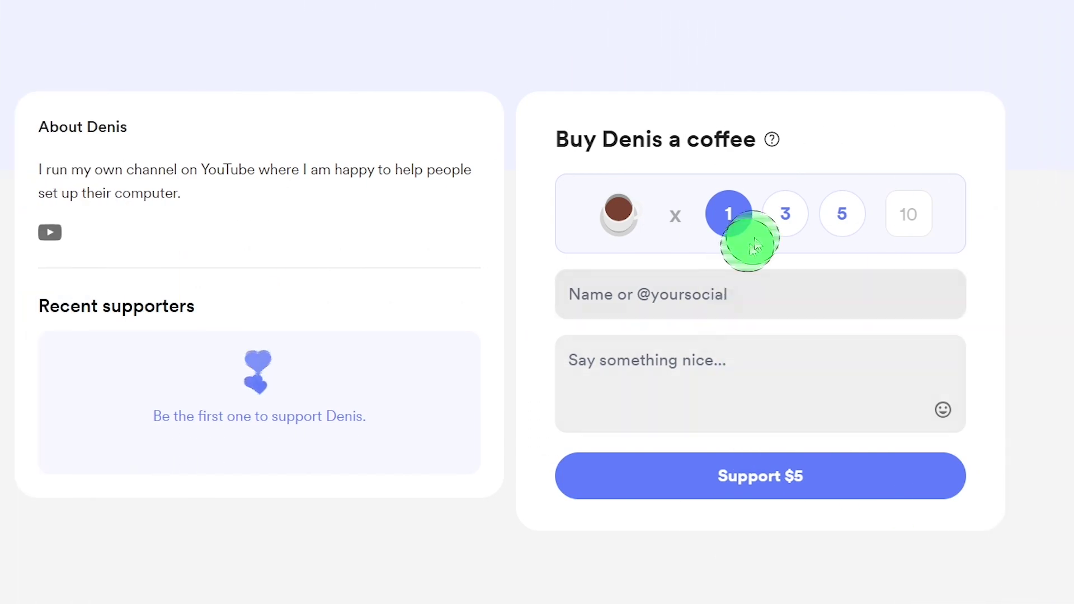
click(781, 224)
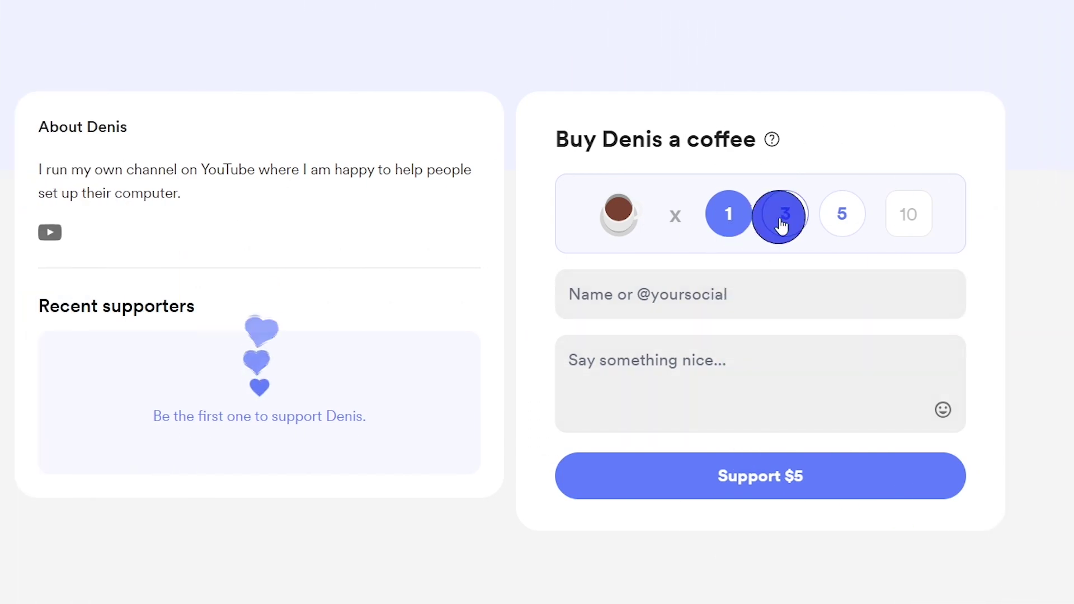
click(840, 217)
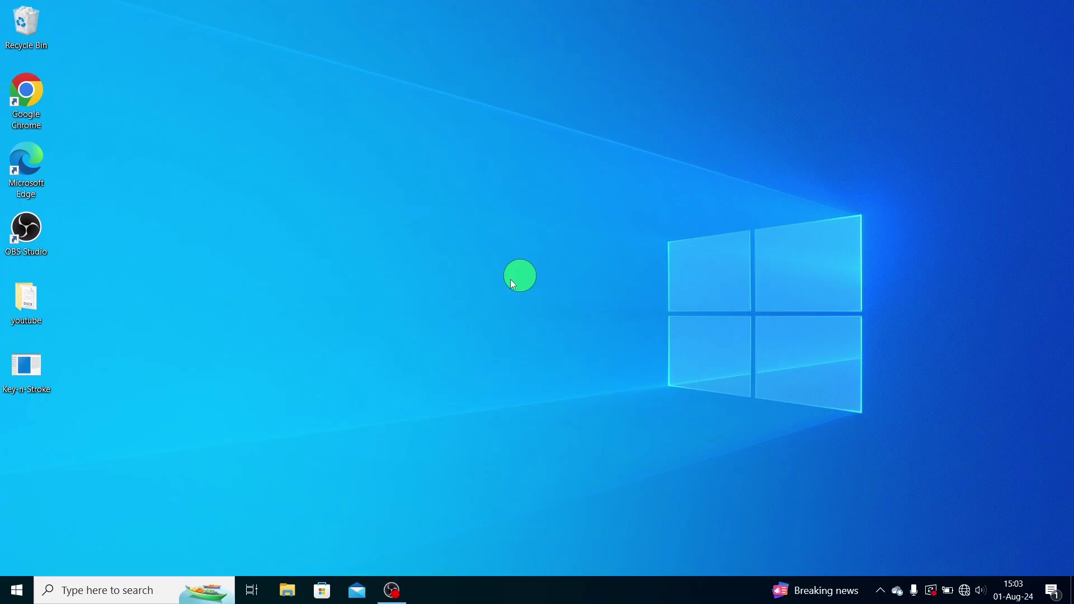
- Switch the Bluetooth toggle On under Settings > Devices > Bluetooth & other devices
click(17, 592)
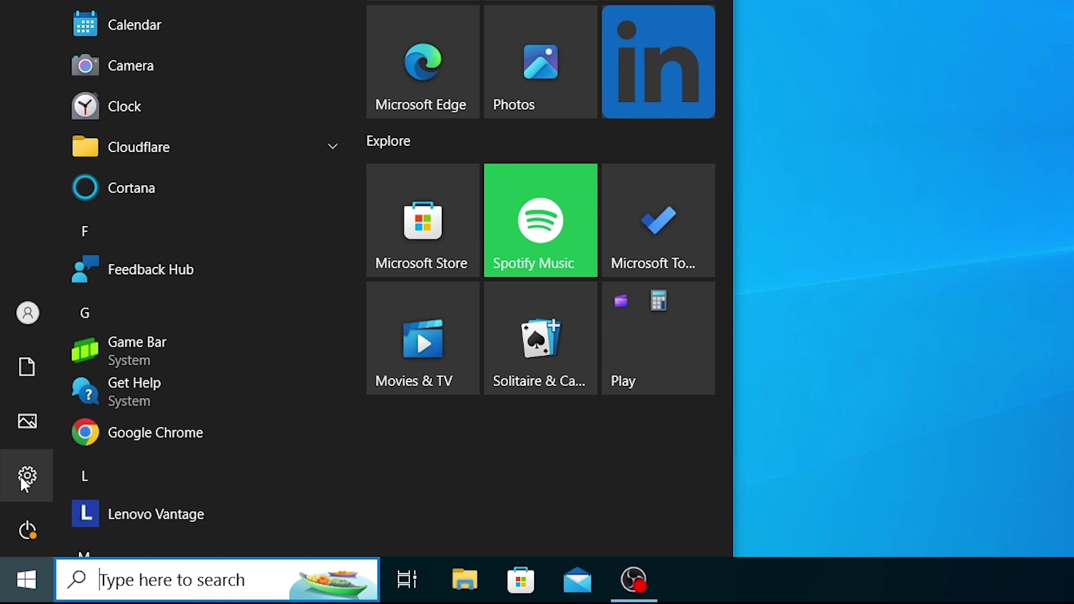
mouse_move(31, 536)
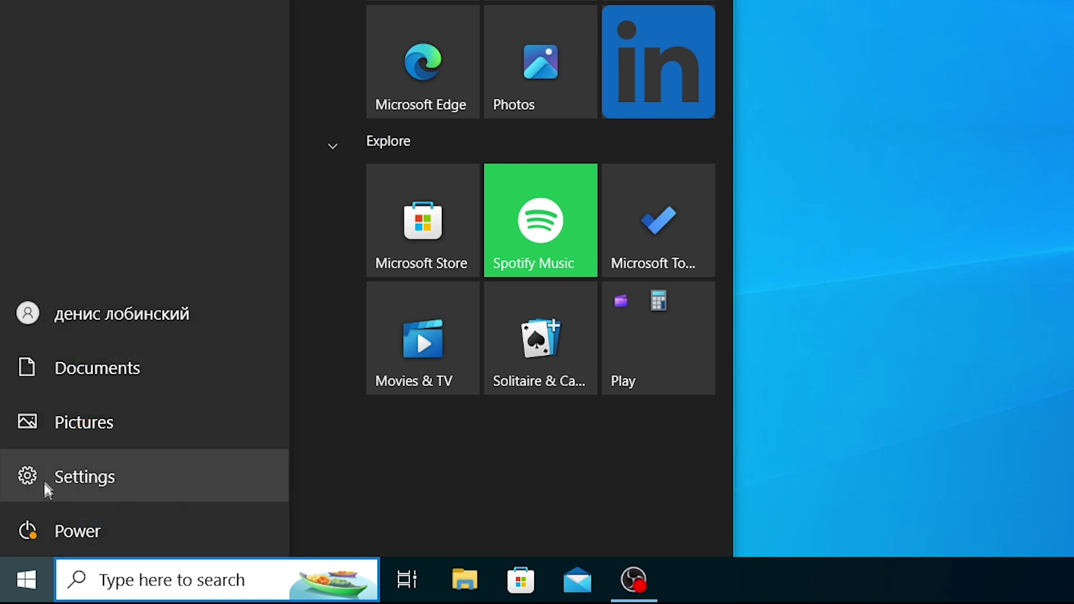
click(168, 484)
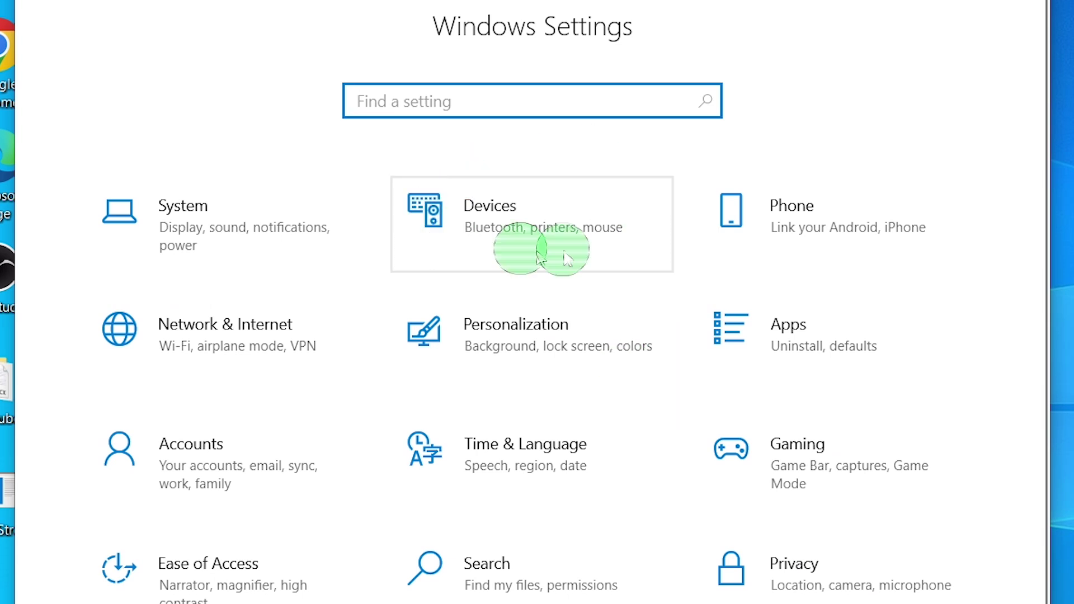
click(648, 235)
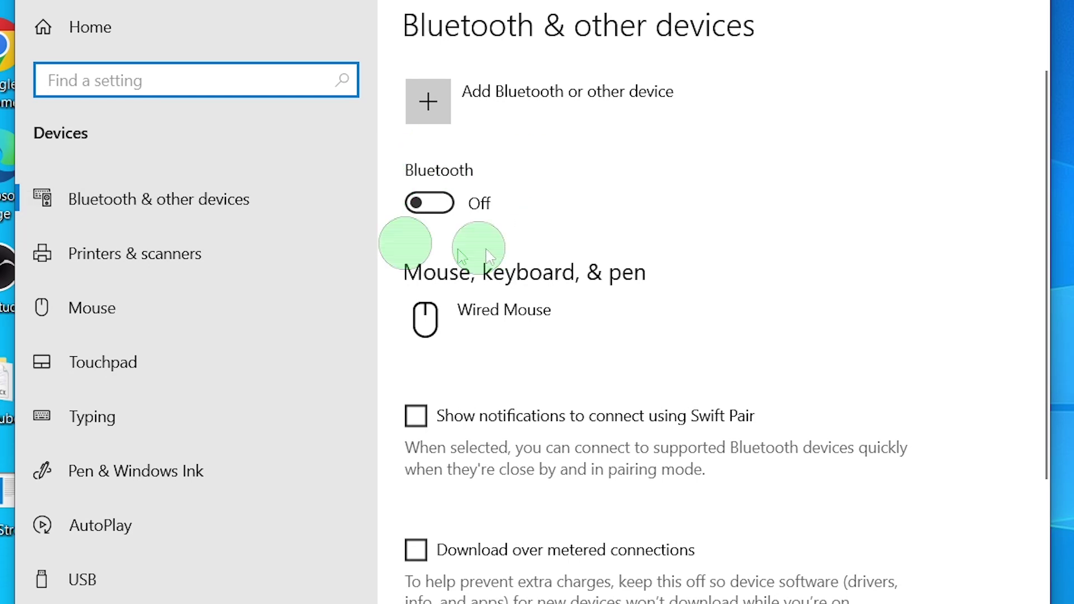
click(445, 204)
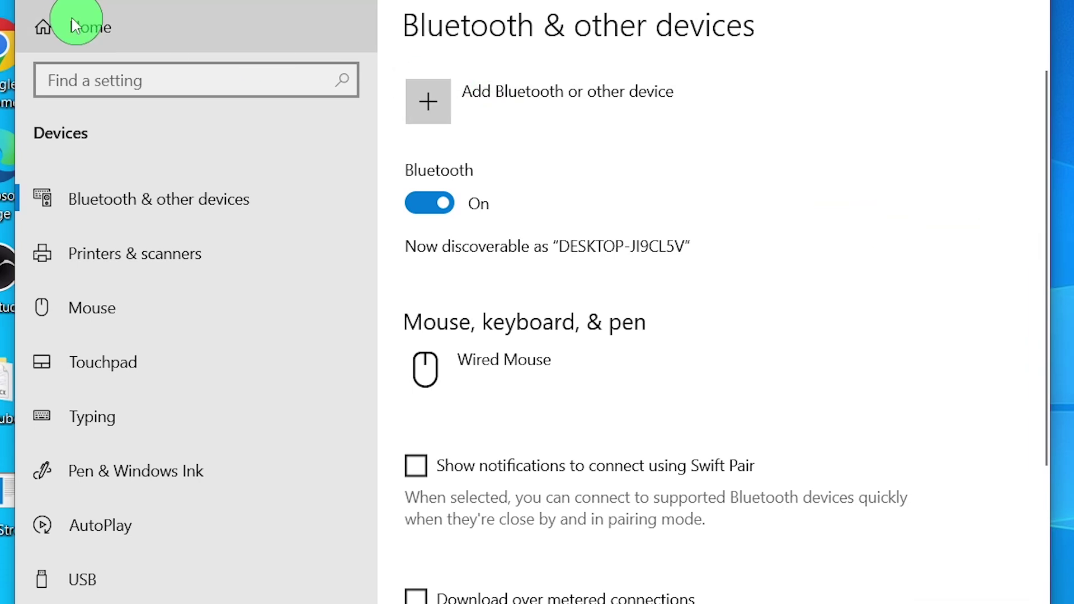
- In More Bluetooth options, tick 'Show the Bluetooth icon in the notification area' and apply
scroll(772, 358, down, 3)
scroll(799, 377, down, 5)
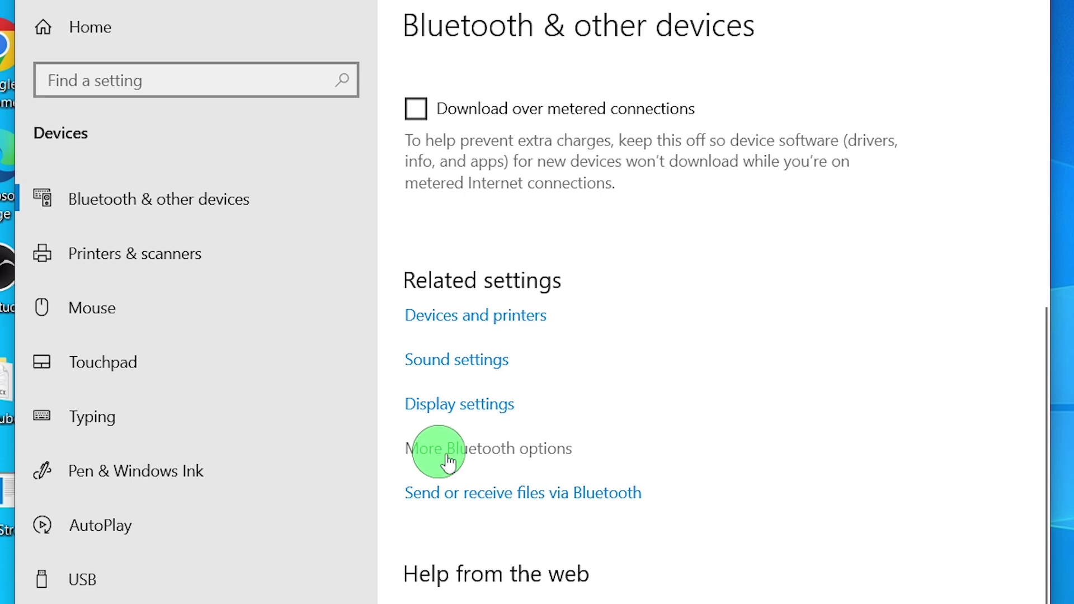
click(558, 448)
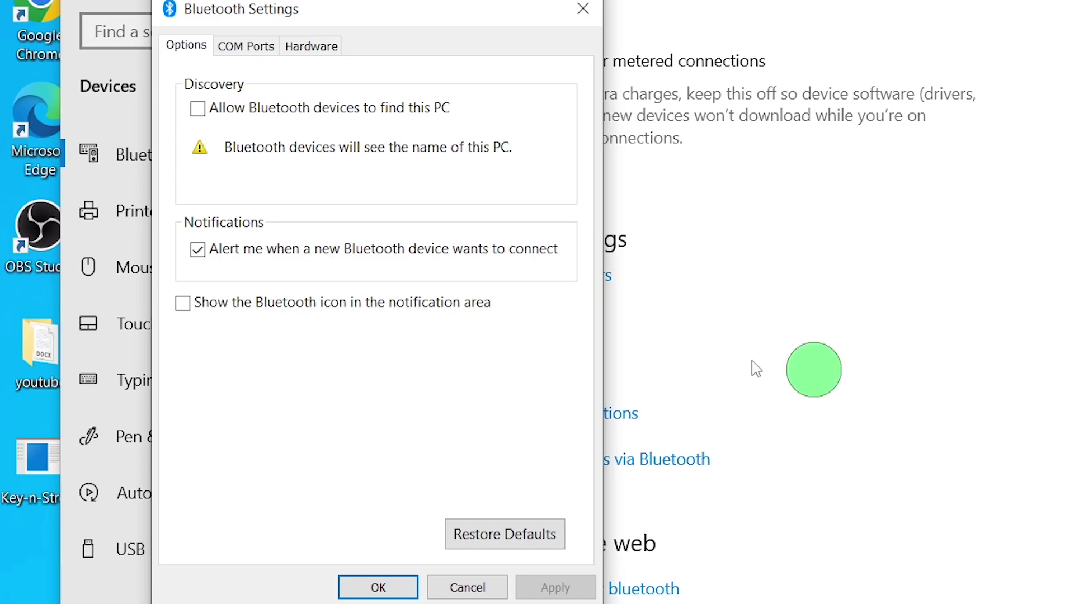
click(183, 304)
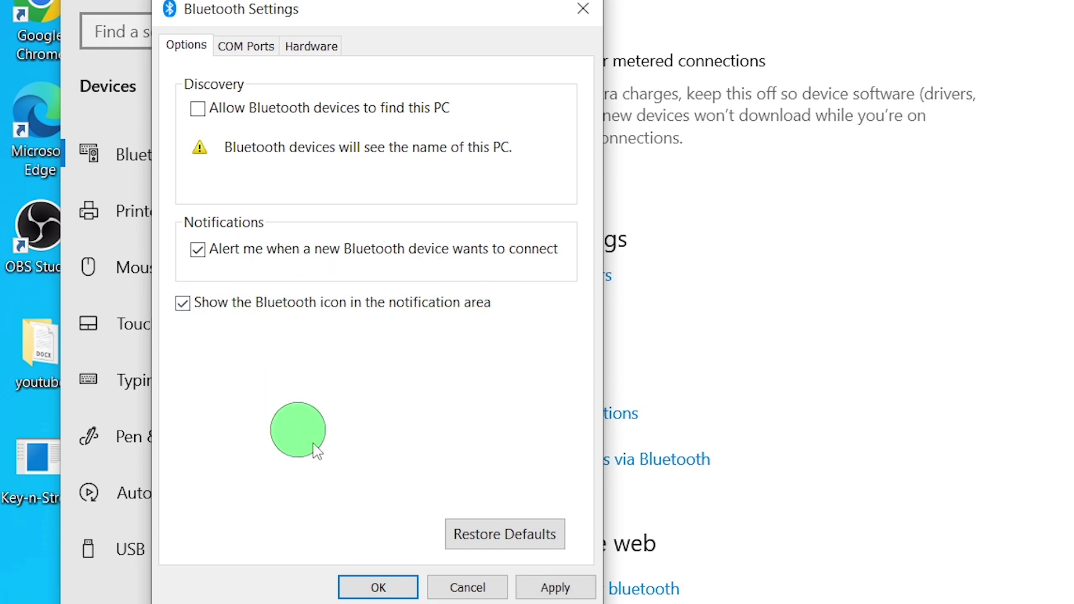
click(571, 589)
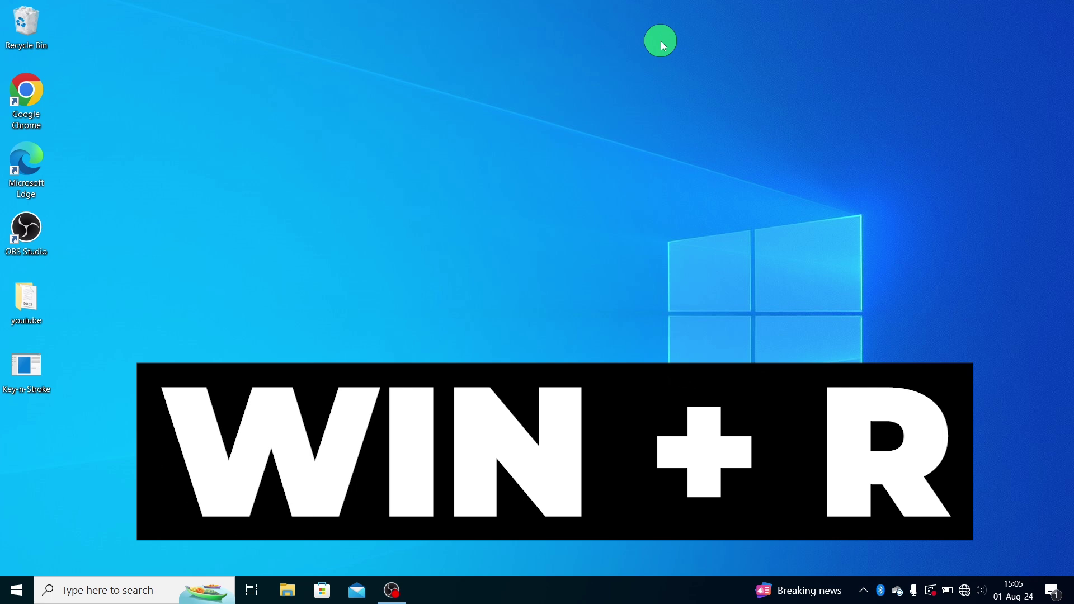
- Launch the Services console from the Win+R Run prompt
key(super+r)
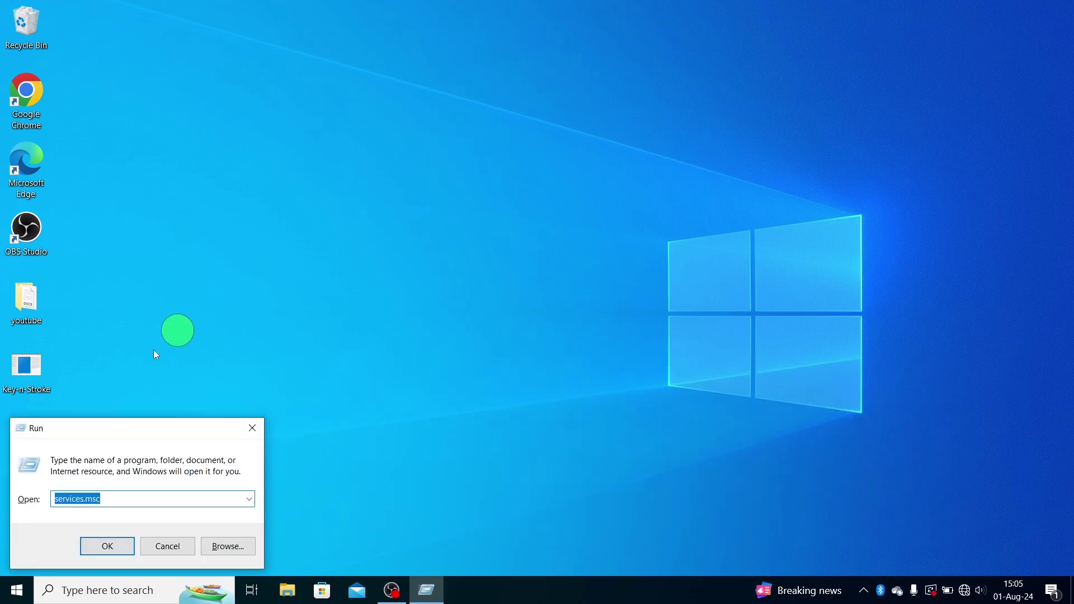
drag(101, 427, 521, 189)
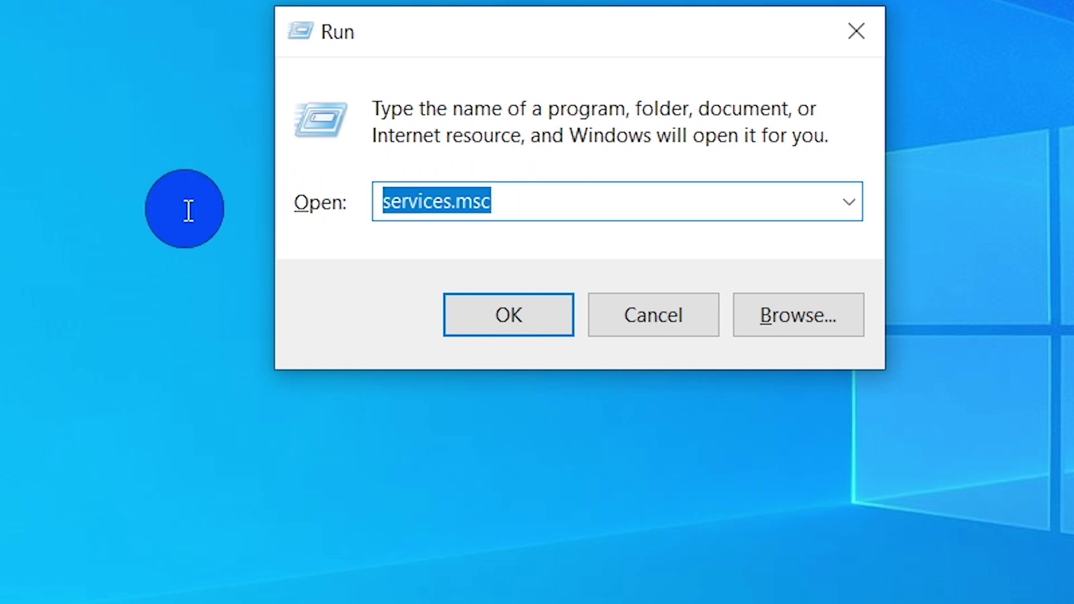
click(483, 312)
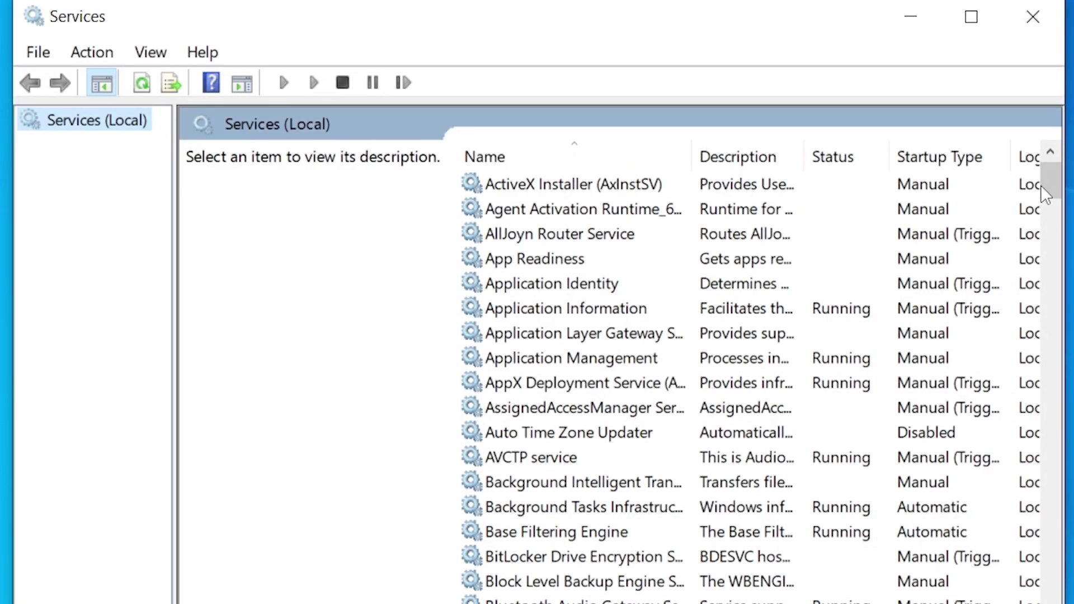
drag(1045, 195, 1051, 205)
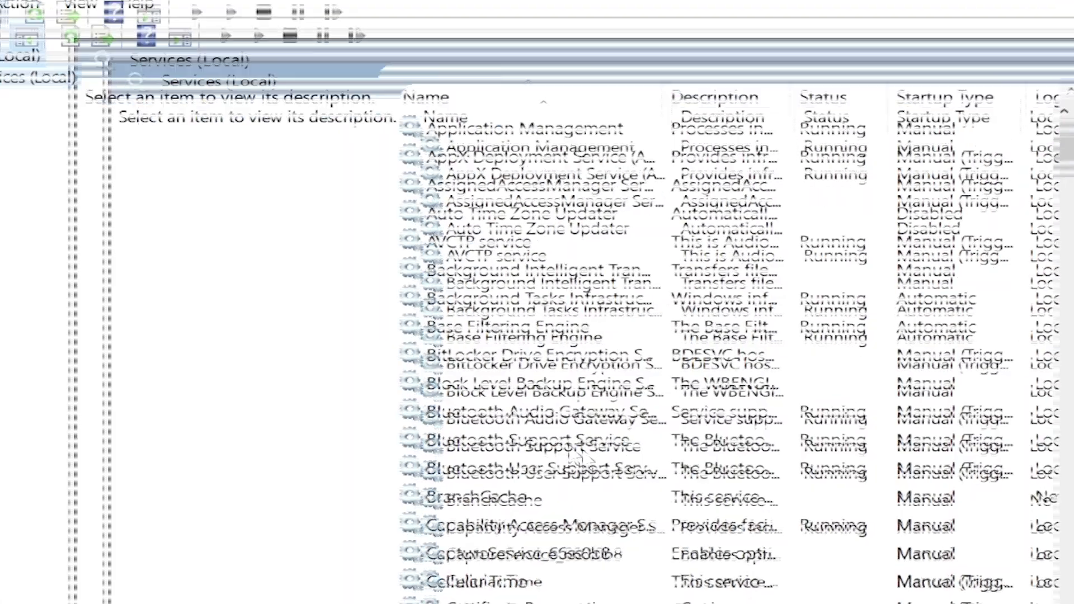
- Restart the Bluetooth Support Service from its context menu
click(597, 466)
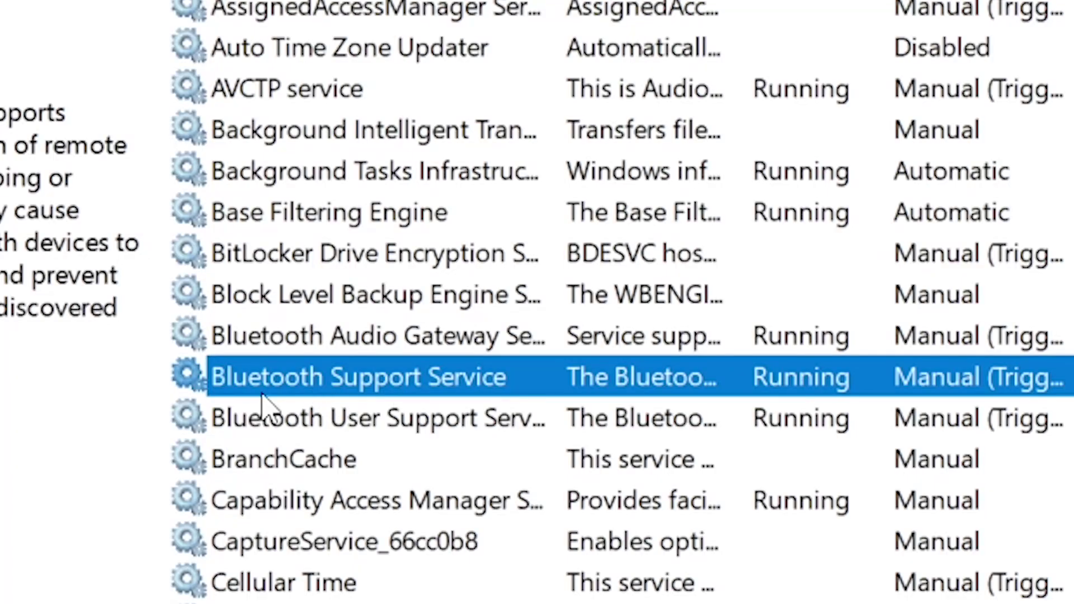
right_click(523, 382)
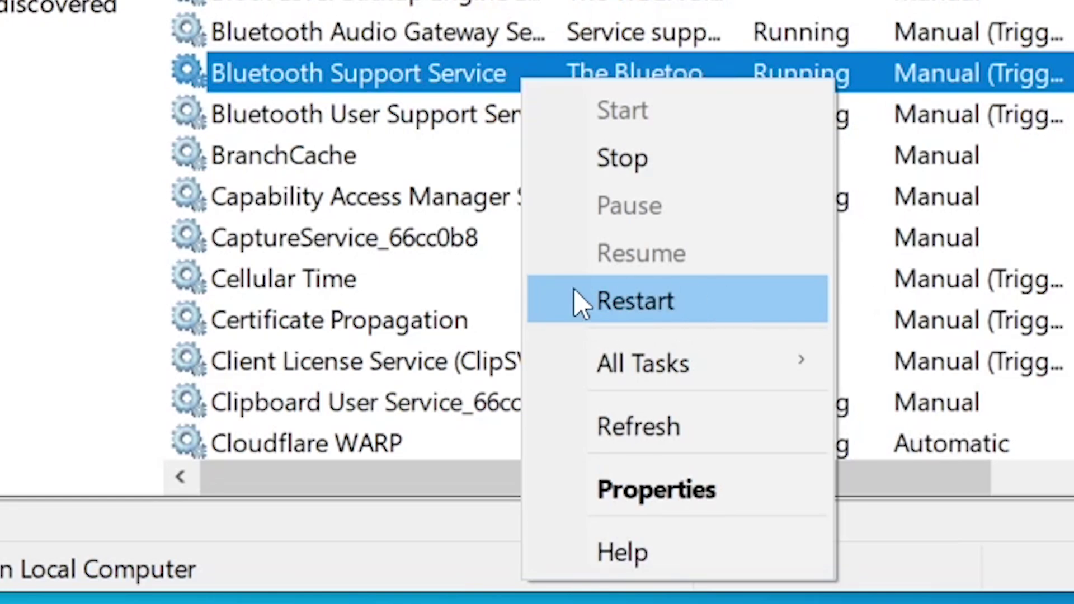
click(737, 305)
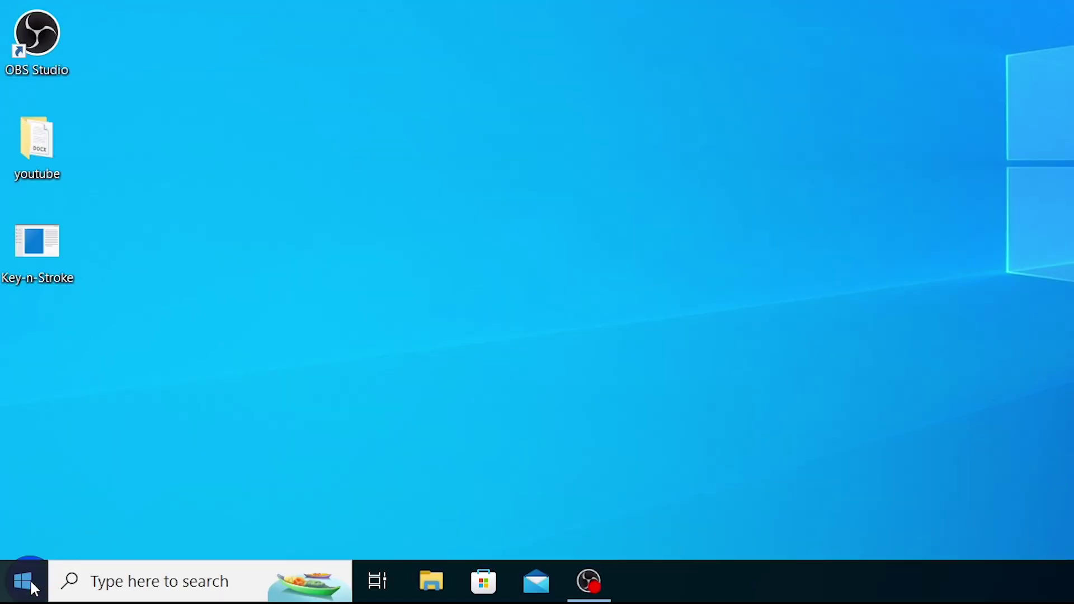
- Open Device Manager from the Win+X menu and expand the Bluetooth category
right_click(32, 584)
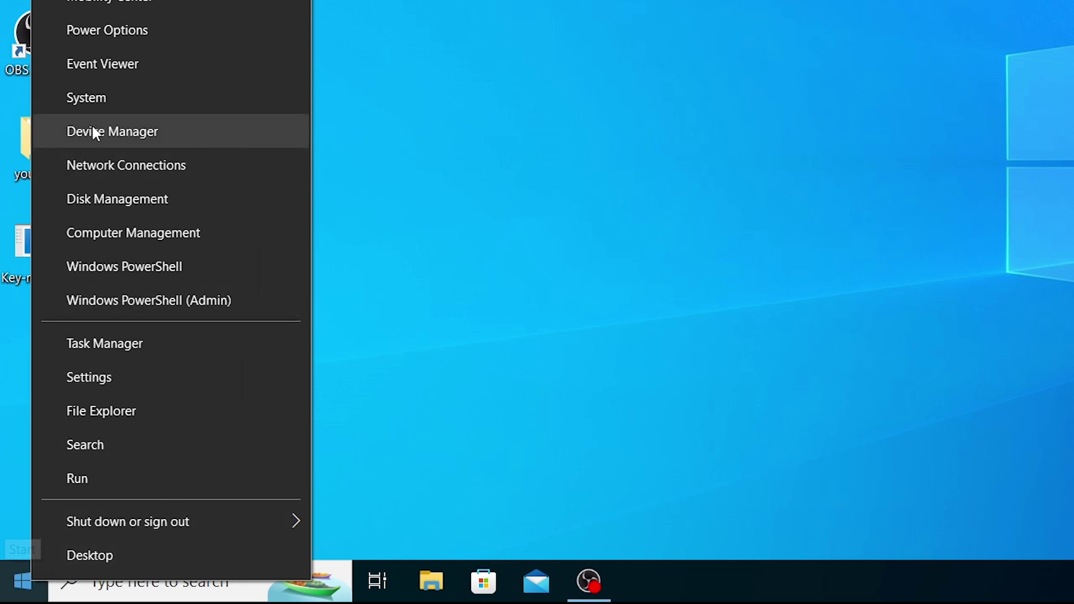
click(224, 135)
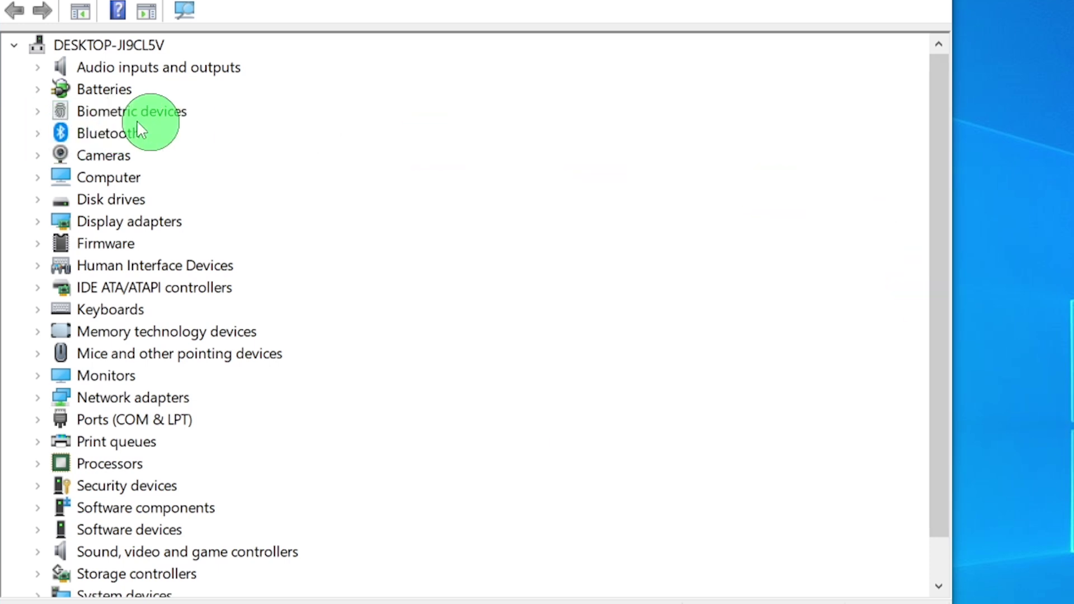
click(45, 131)
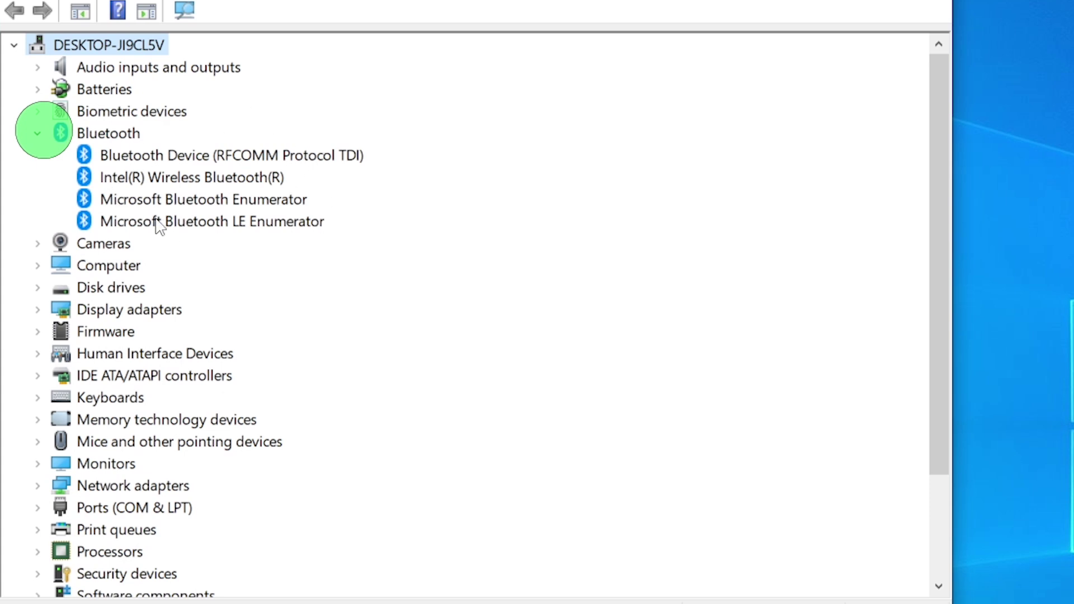
- Search automatically for an updated Bluetooth Device (RFCOMM Protocol TDI) driver; the best one is already installed
click(202, 158)
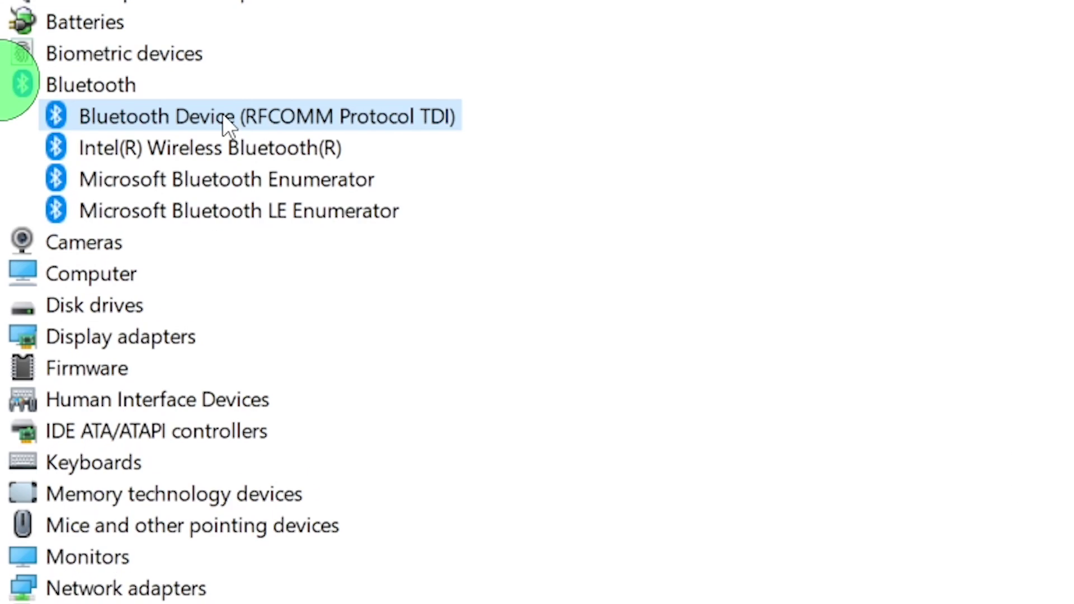
right_click(231, 125)
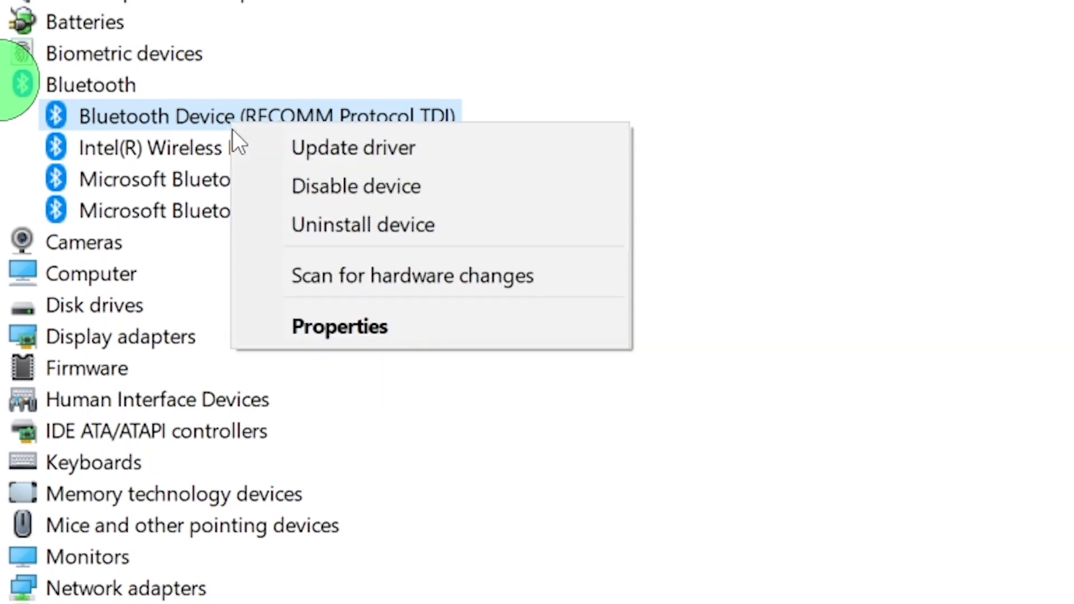
click(522, 149)
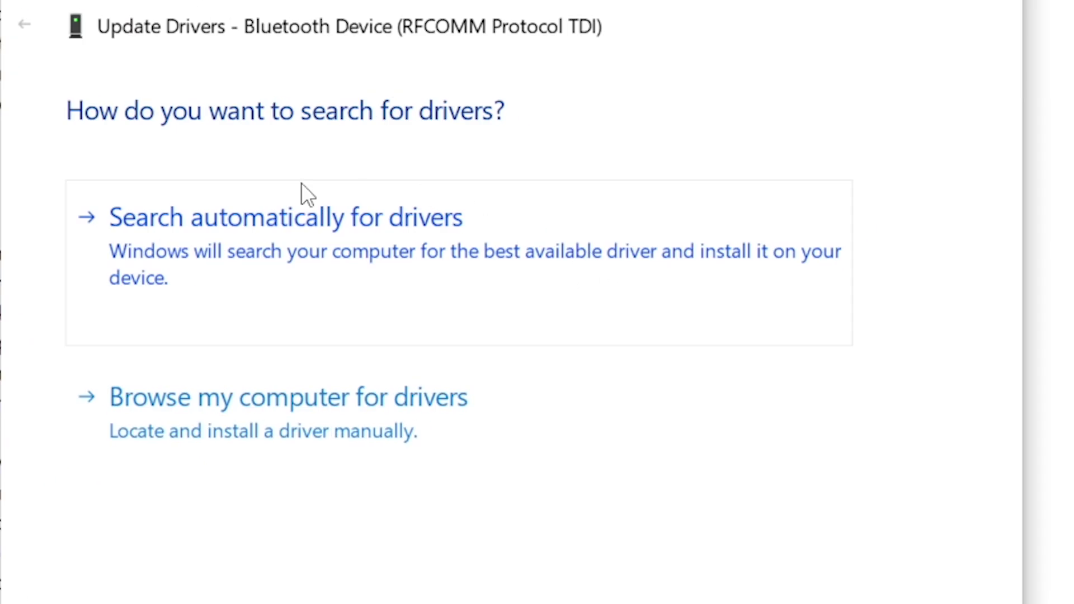
click(559, 277)
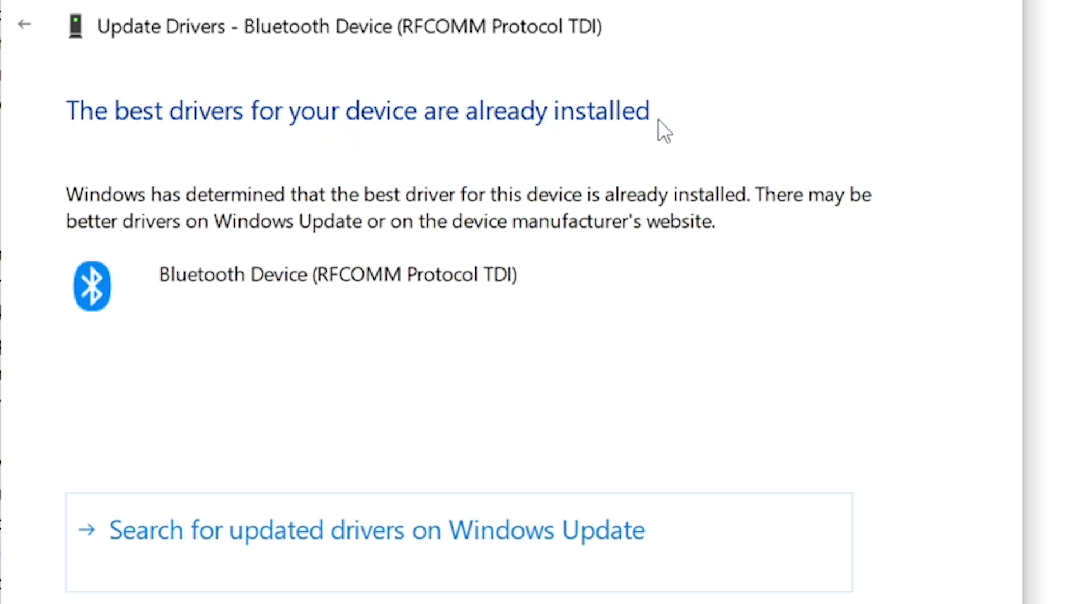
click(716, 330)
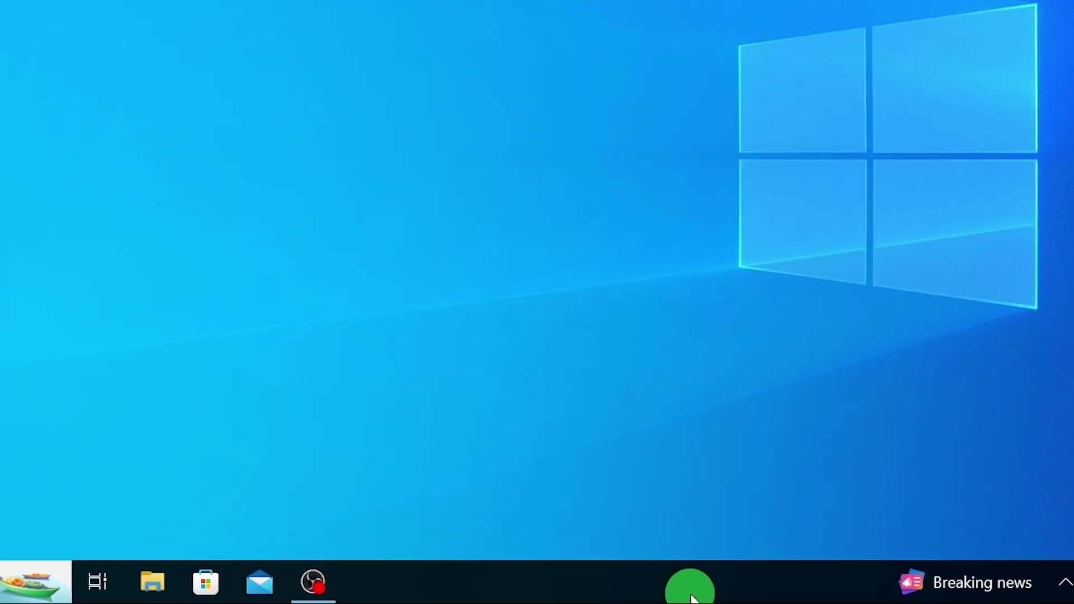
- In Taskbar settings' taskbar icon selection, switch Windows Explorer (Bluetooth Devices) On
right_click(639, 598)
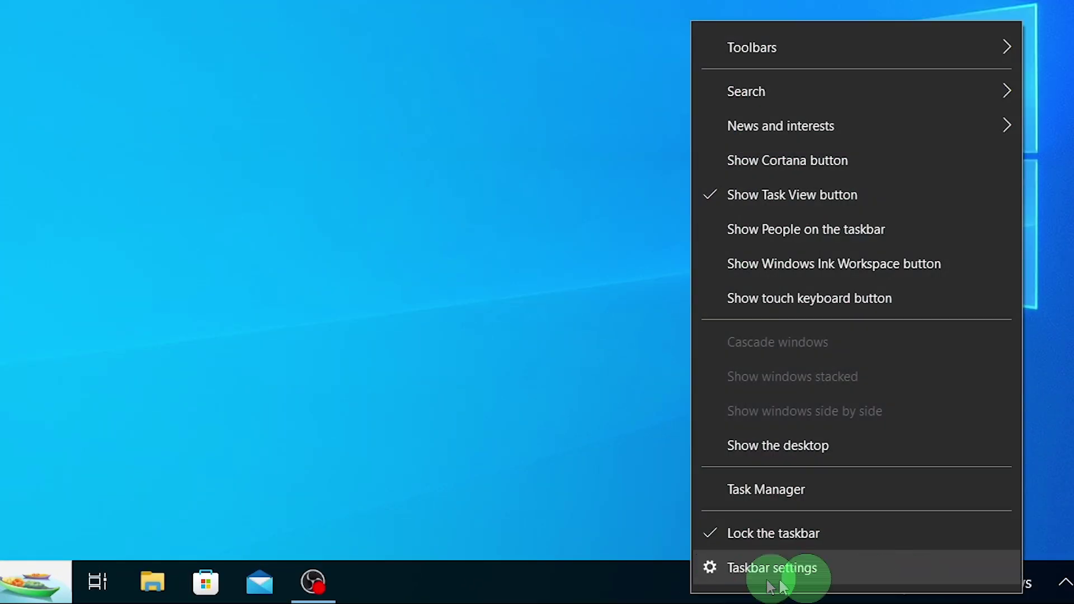
click(878, 579)
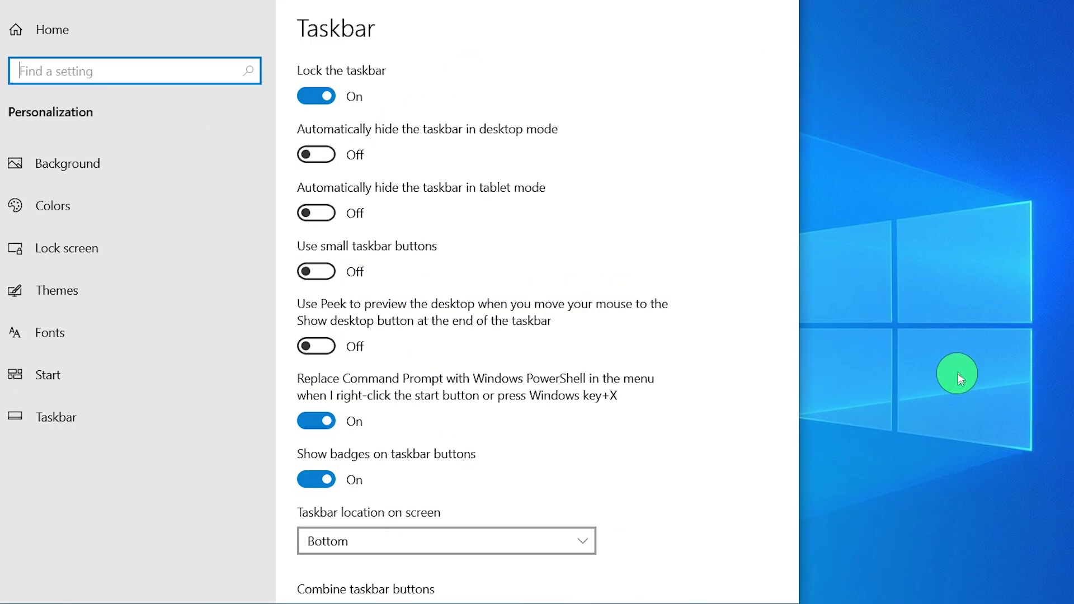
scroll(729, 311, down, 10)
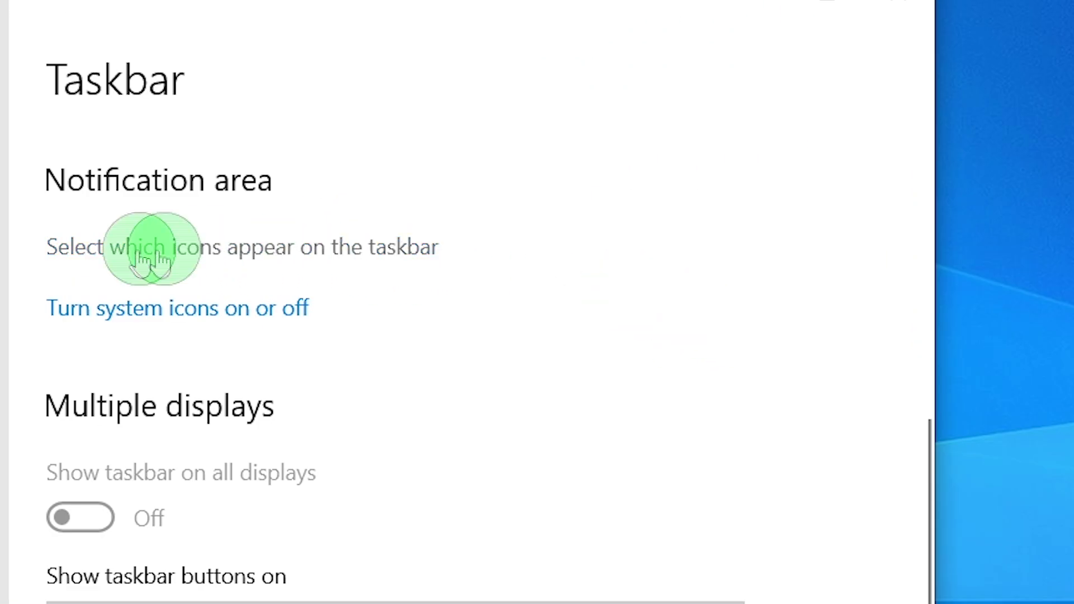
click(380, 247)
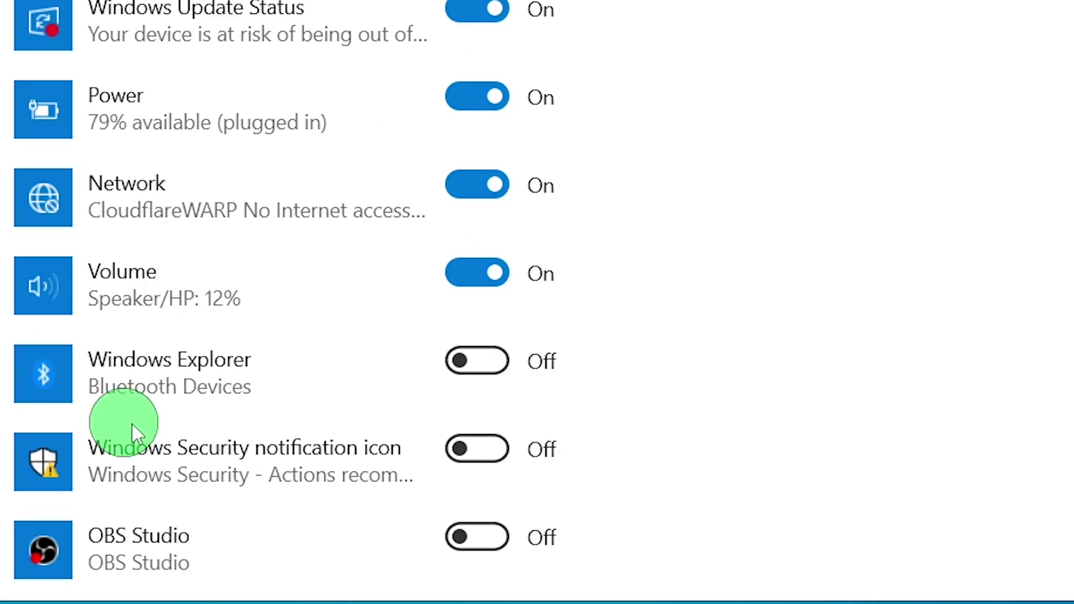
click(504, 358)
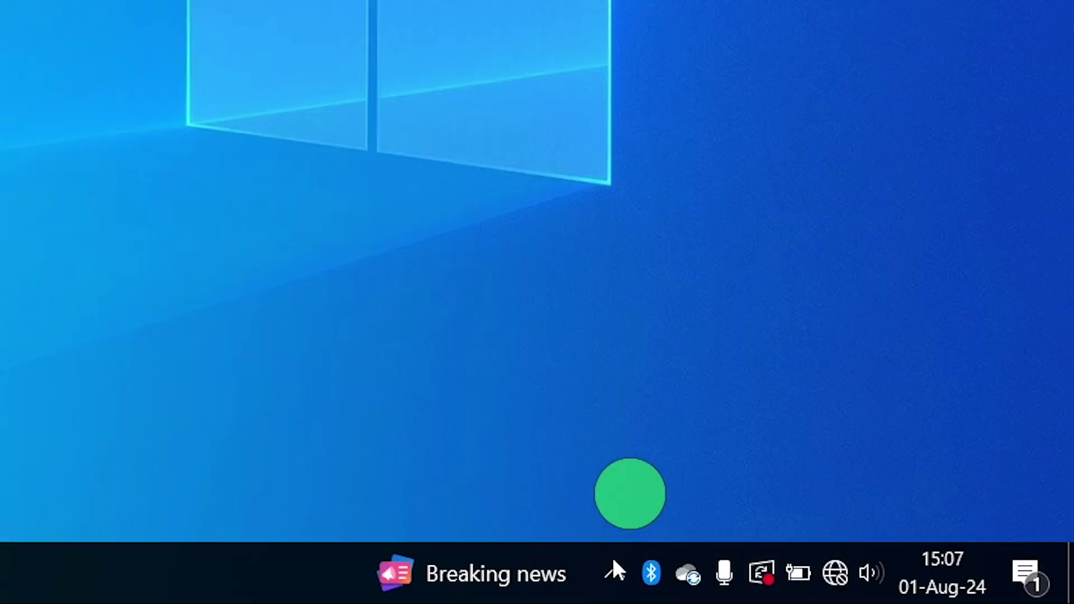
right_click(649, 576)
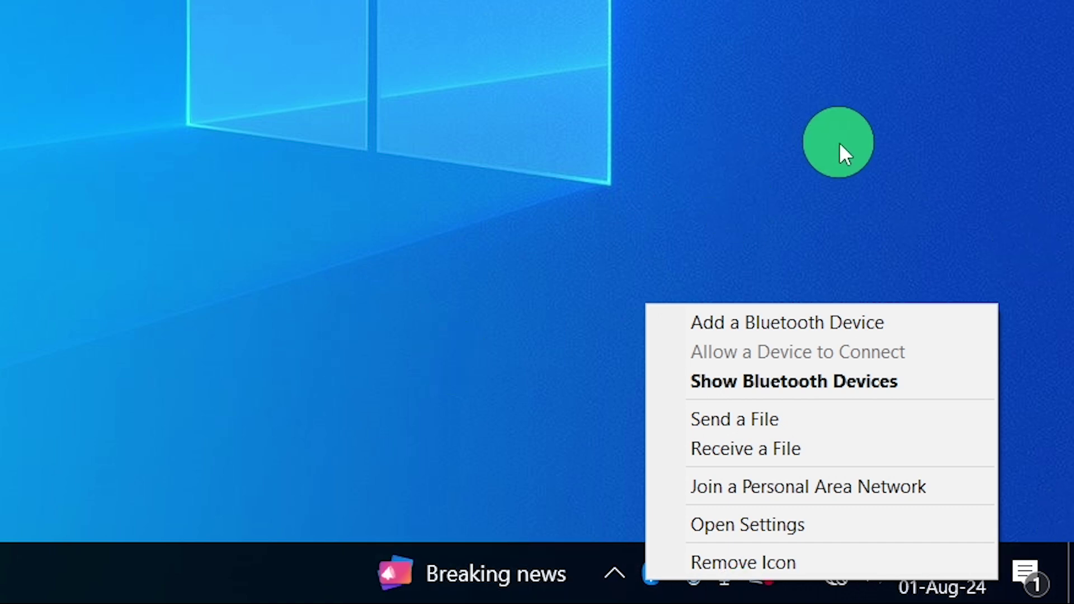
click(843, 151)
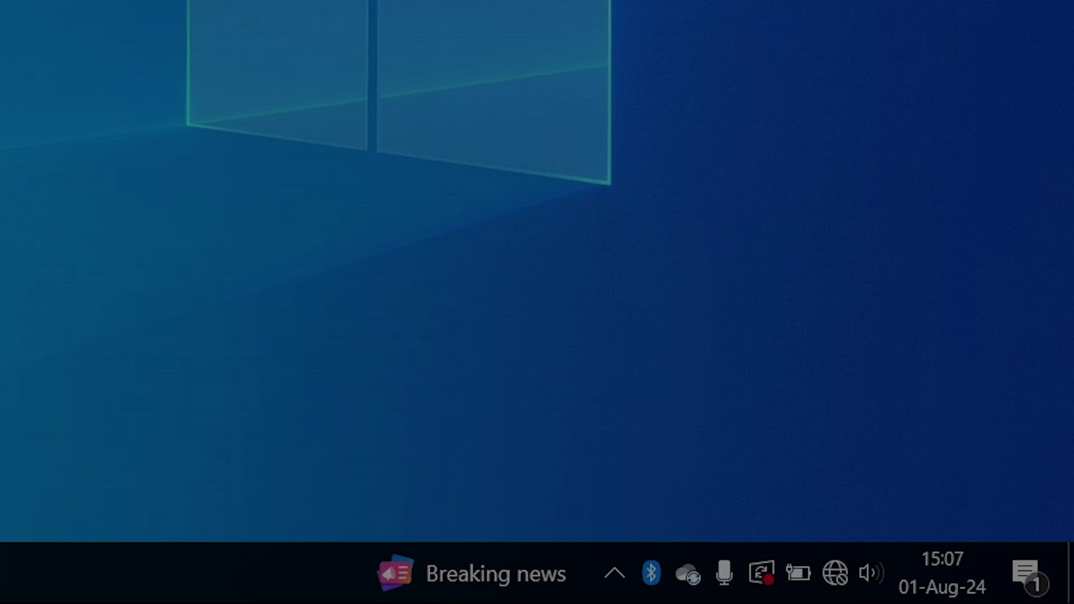